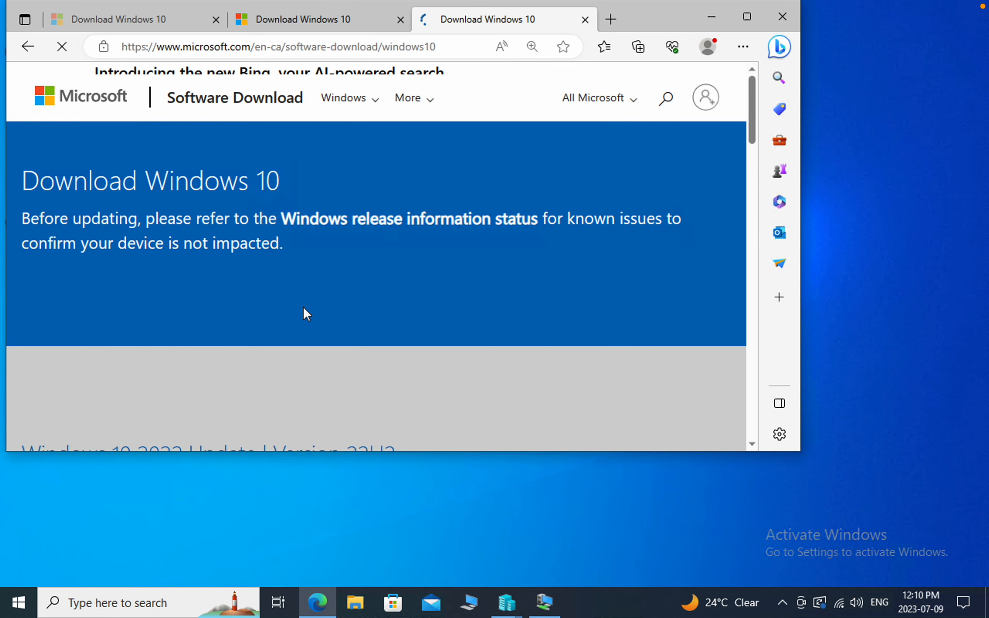
Review the Windows 10 download page down to the installation media section, and minimize the browser window.
{"action": "scroll", "coordinate": [303, 314], "scroll_direction": "down", "scroll_amount": 1}
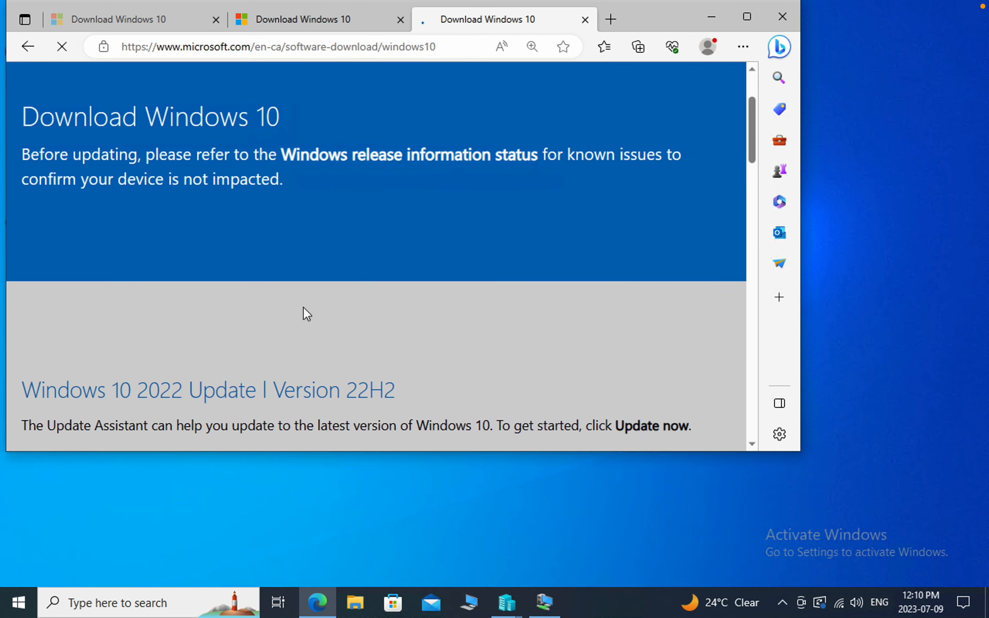
{"action": "scroll", "coordinate": [304, 314], "scroll_direction": "down", "scroll_amount": 3}
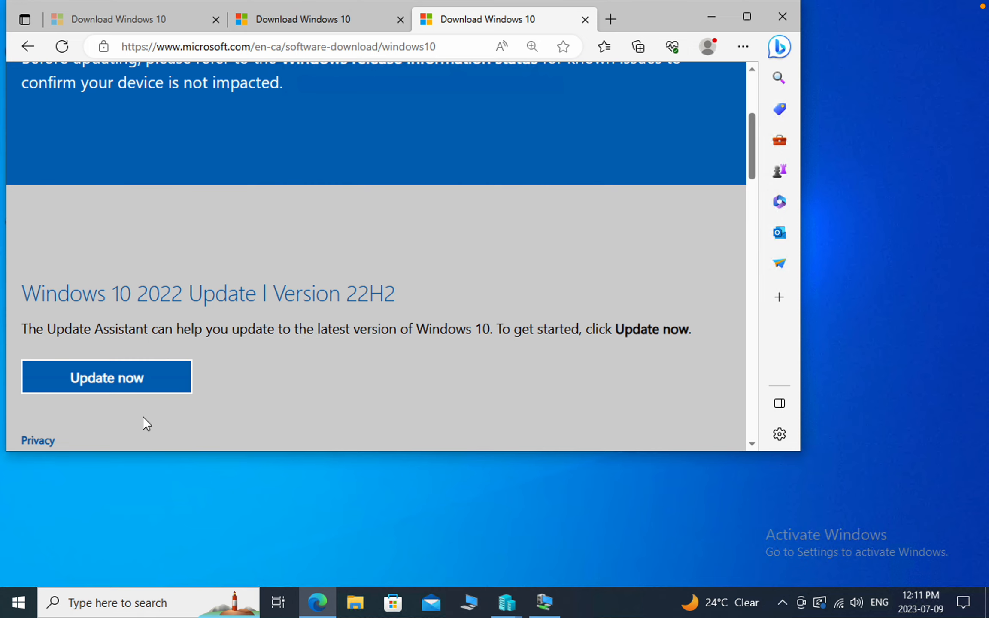
{"action": "scroll", "coordinate": [140, 392], "scroll_direction": "down", "scroll_amount": 5}
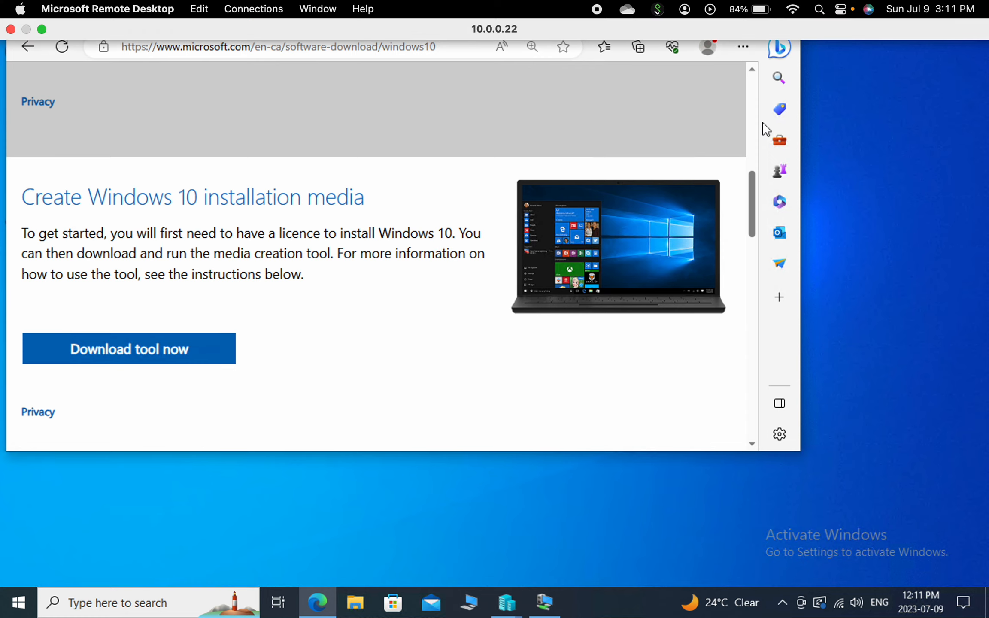
{"action": "left_click", "coordinate": [711, 19]}
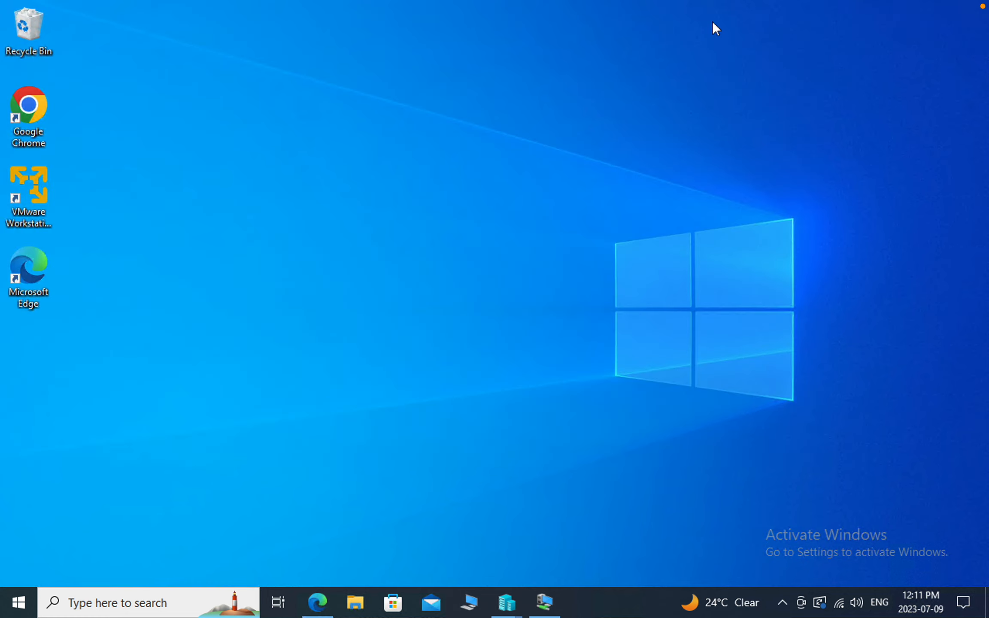
Search the computer for "hyper" and open Hyper-V Manager.
{"action": "left_click", "coordinate": [142, 603]}
{"action": "type", "text": "hyper"}
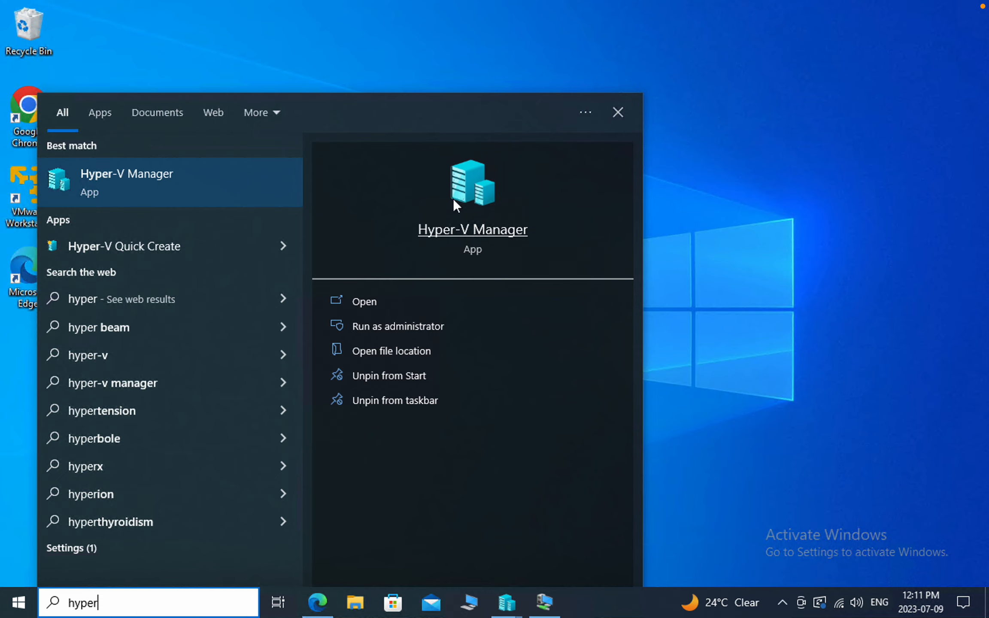
{"action": "left_click", "coordinate": [470, 196]}
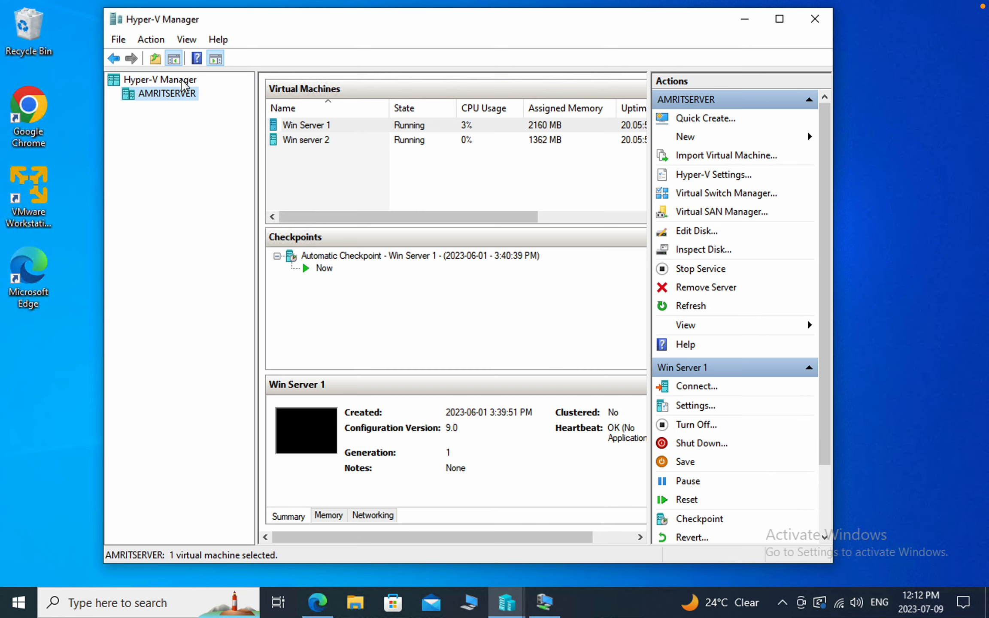
Start creating a new virtual machine on the listed server and name it "WInsows 10".
{"action": "right_click", "coordinate": [182, 80]}
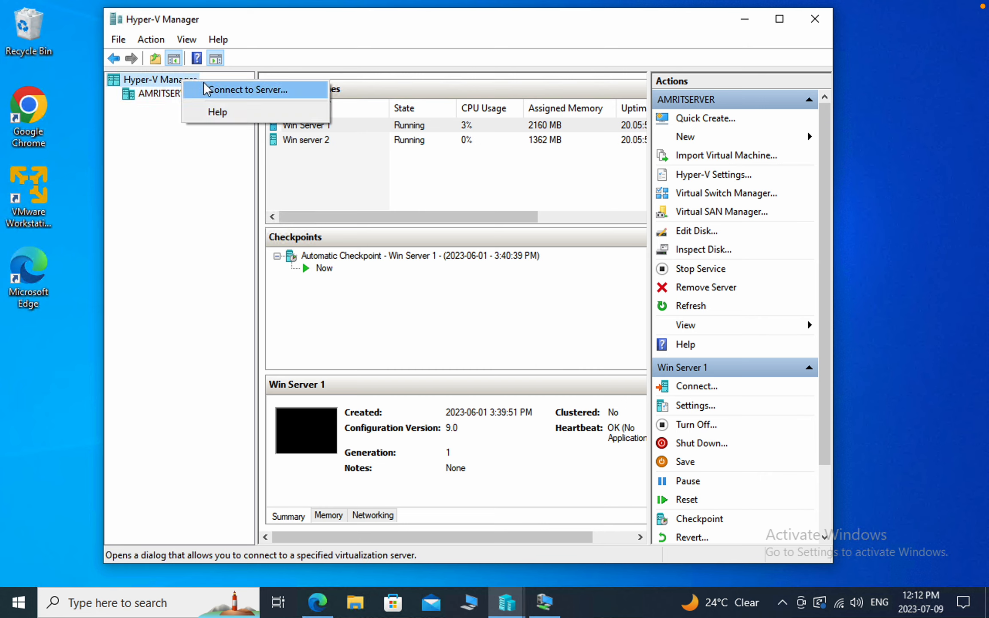
{"action": "left_click", "coordinate": [162, 122]}
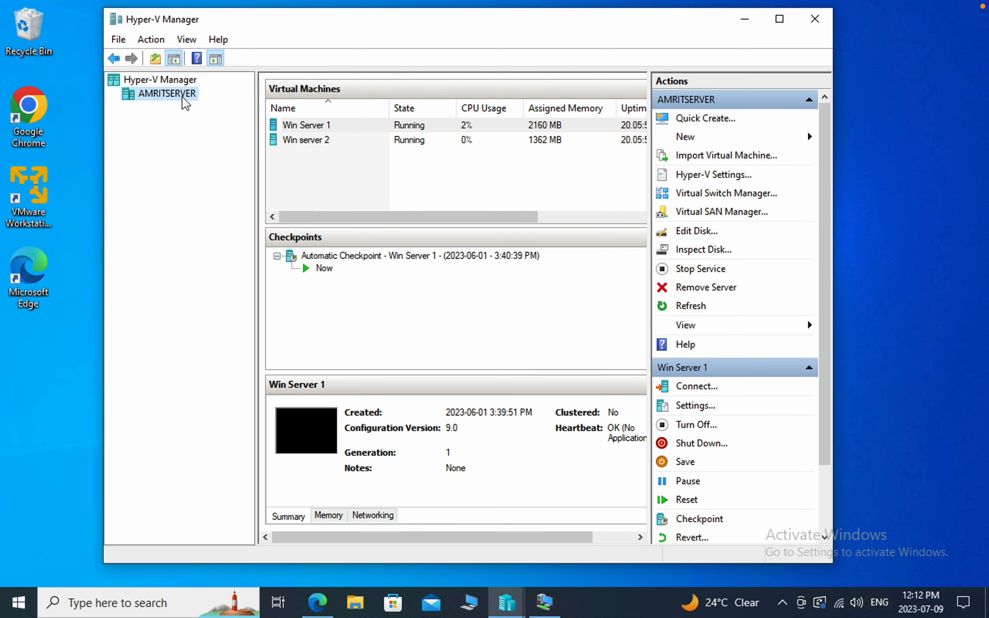
{"action": "right_click", "coordinate": [171, 91]}
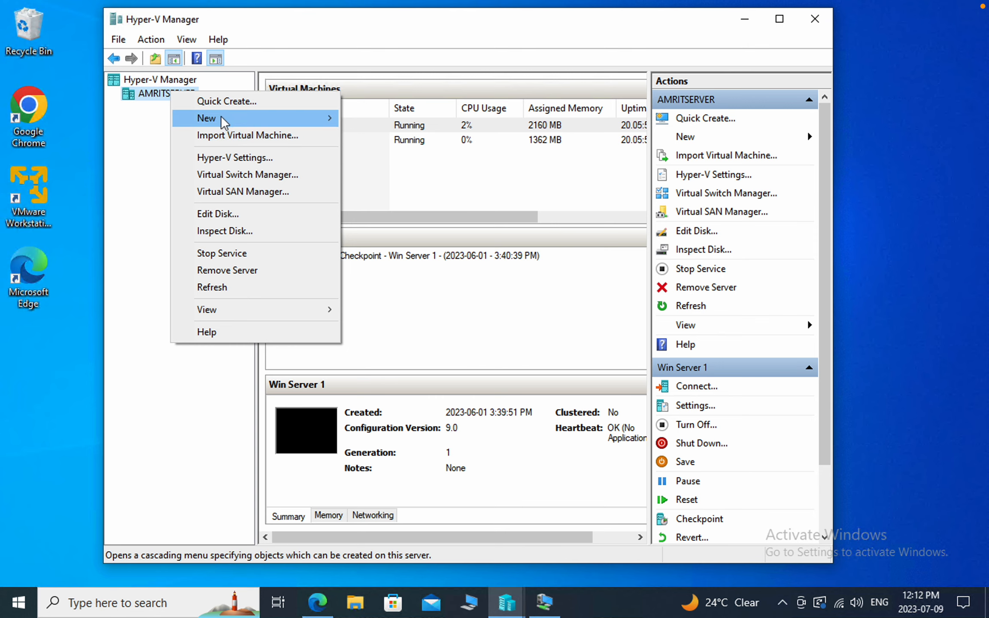
{"action": "mouse_move", "coordinate": [227, 122]}
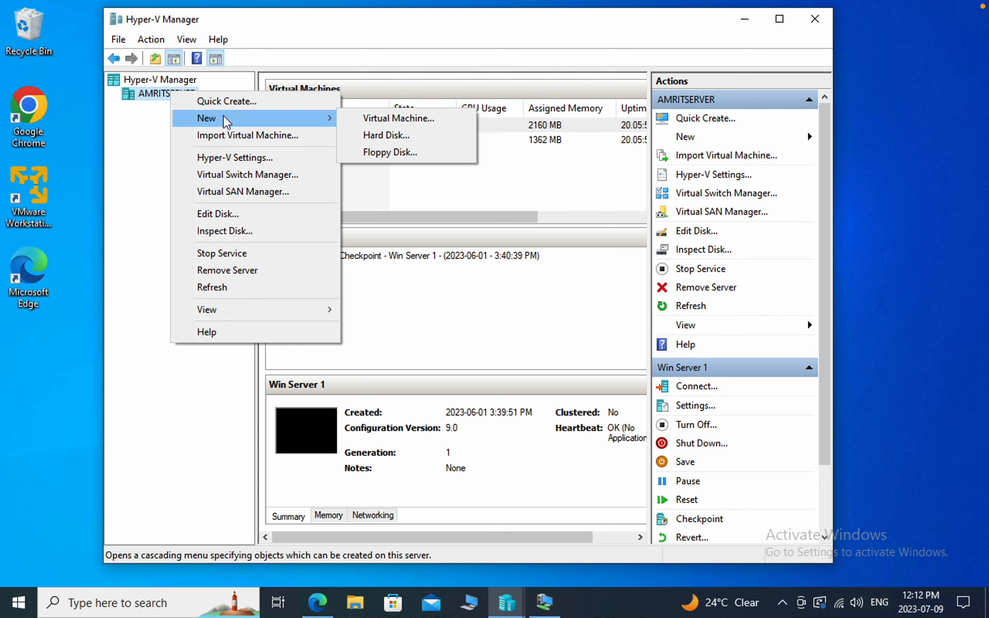
{"action": "left_click", "coordinate": [389, 119]}
{"action": "left_click", "coordinate": [597, 475]}
{"action": "type", "text": "WInsows 10"}
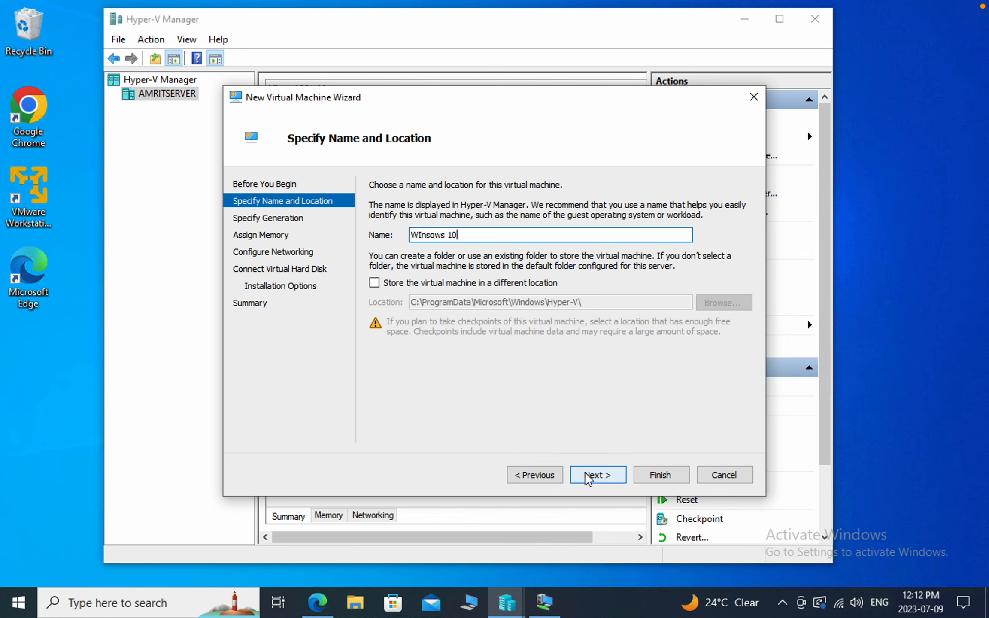
{"action": "left_click", "coordinate": [597, 475]}
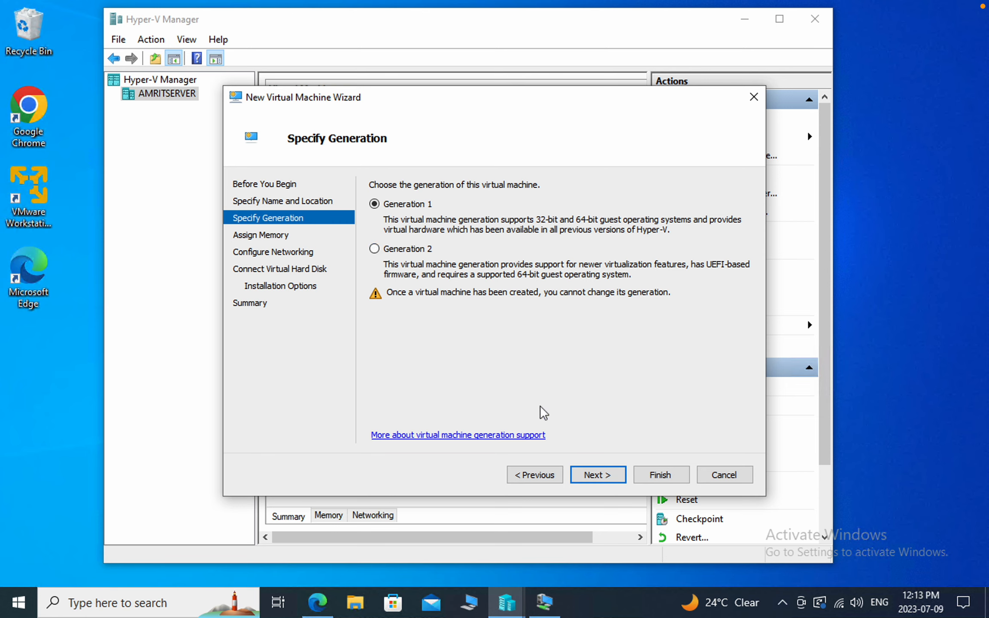
Keep Generation 1 for the virtual machine and set its startup memory to 2048 MB.
{"action": "left_click", "coordinate": [593, 475]}
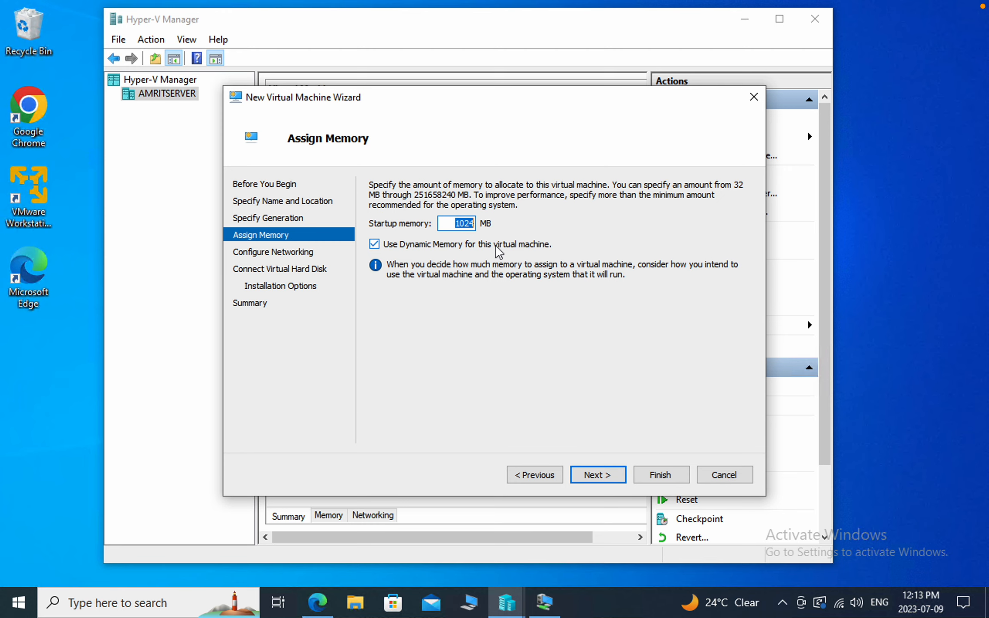
{"action": "type", "text": "2048"}
{"action": "left_click", "coordinate": [597, 476]}
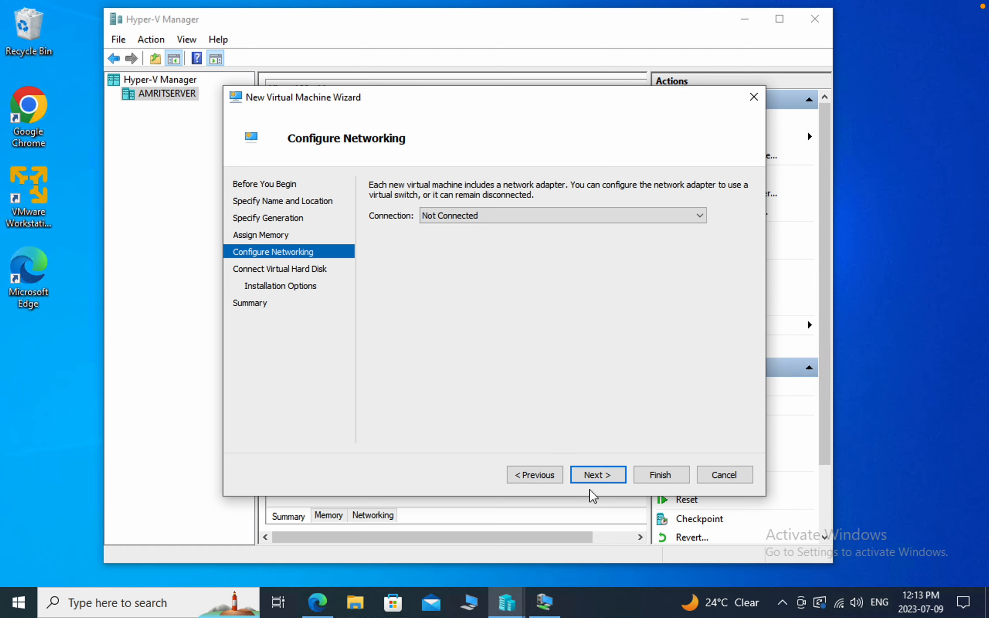
Leave the network adapter not connected and set the new virtual hard disk's size to 30 GB.
{"action": "left_click", "coordinate": [598, 476]}
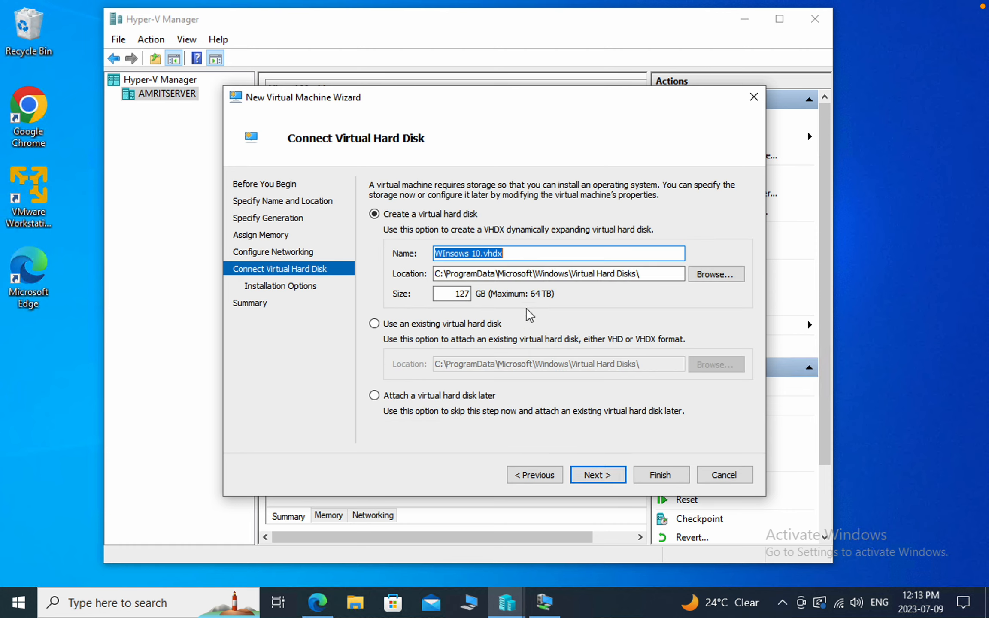
{"action": "left_click", "coordinate": [464, 295]}
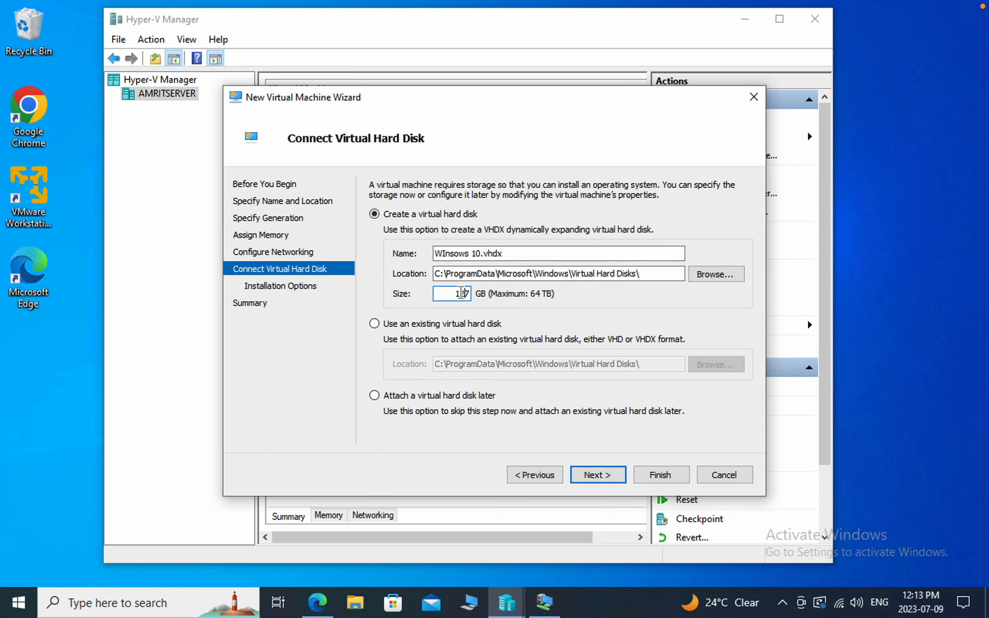
{"action": "double_click", "coordinate": [462, 294]}
{"action": "type", "text": "30"}
{"action": "left_click", "coordinate": [595, 475]}
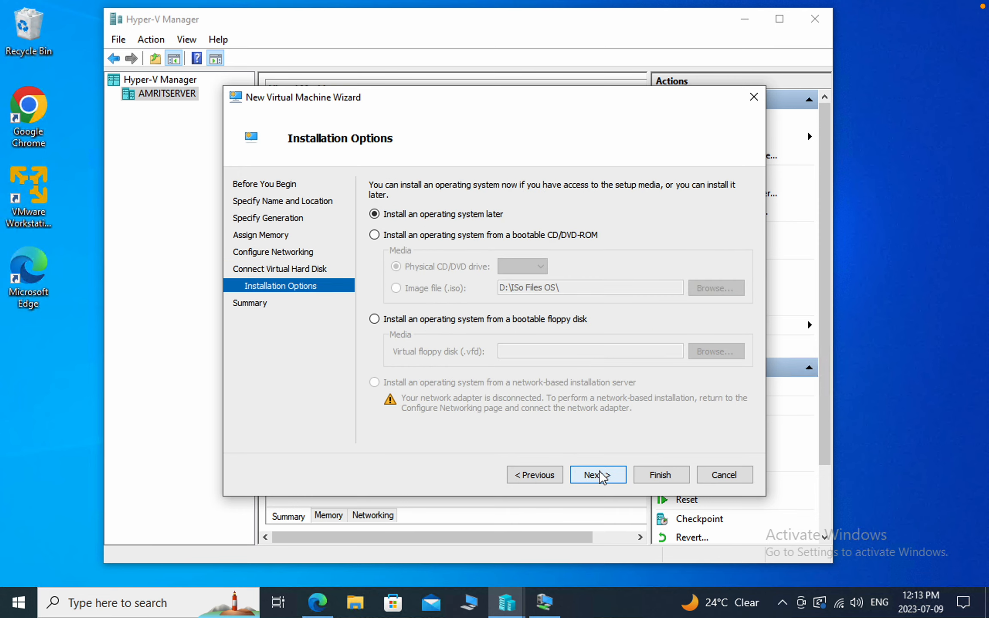
Set the operating system to install from the bootable image file 17763.3650.221105-1748.rs5_release_svc_refresh_SERVER_EVAL_x64FRE_en-us.iso in the ISo Files OS folder.
{"action": "left_click", "coordinate": [374, 235]}
{"action": "left_click", "coordinate": [396, 288]}
{"action": "left_click", "coordinate": [716, 288]}
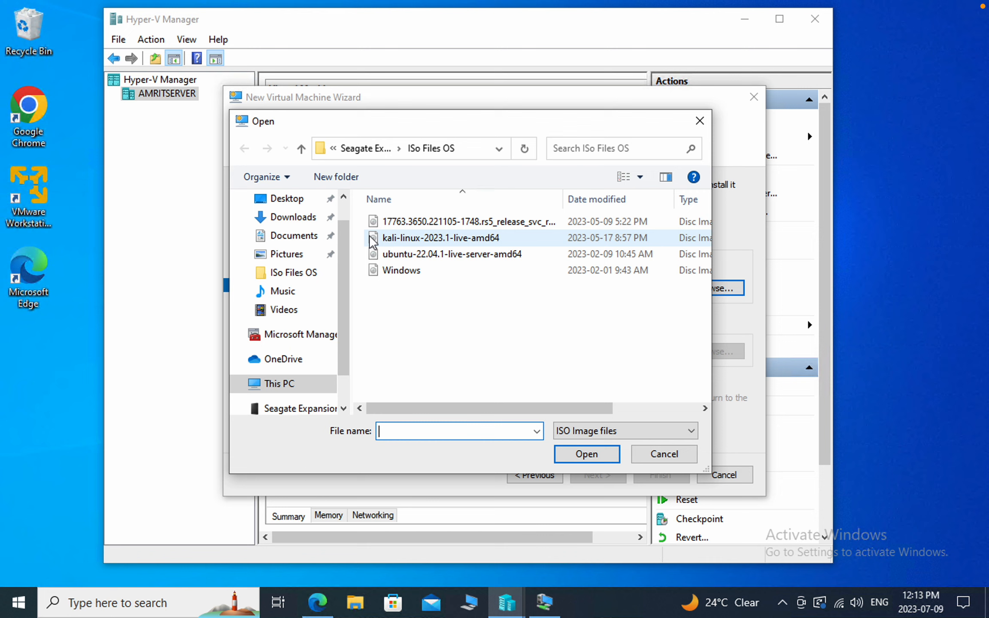
{"action": "left_click", "coordinate": [407, 225]}
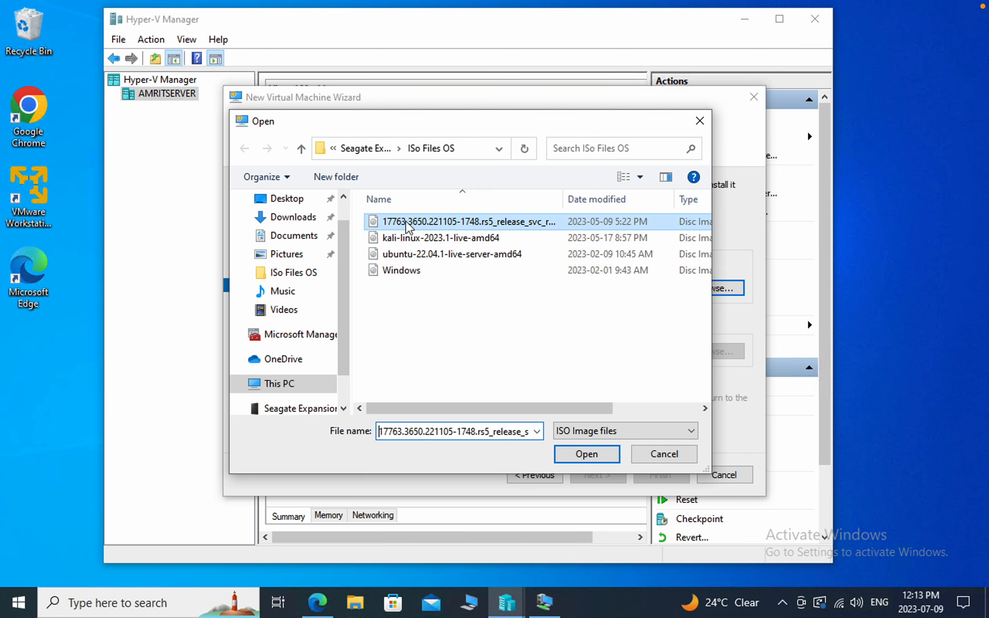
{"action": "left_click", "coordinate": [574, 456]}
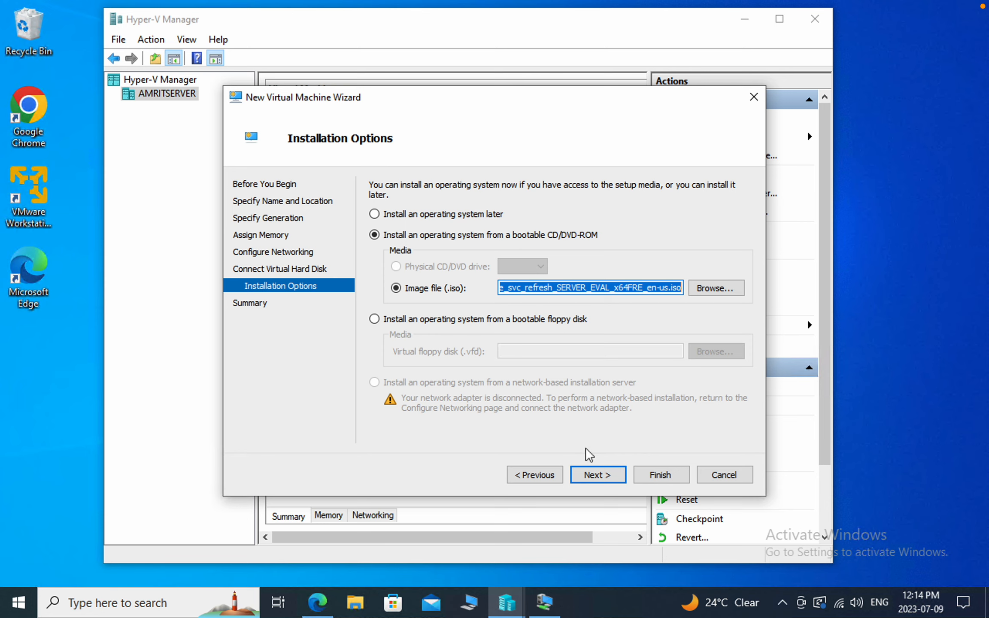
Review the new virtual machine's summary and finish creating it.
{"action": "left_click", "coordinate": [597, 477]}
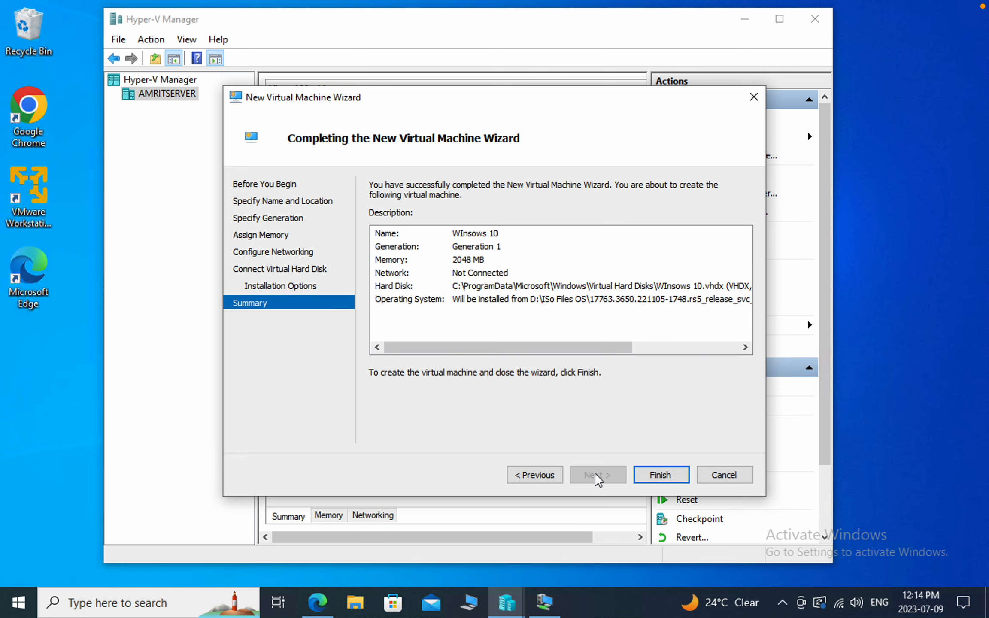
{"action": "left_click_drag", "start_coordinate": [529, 350], "coordinate": [475, 360]}
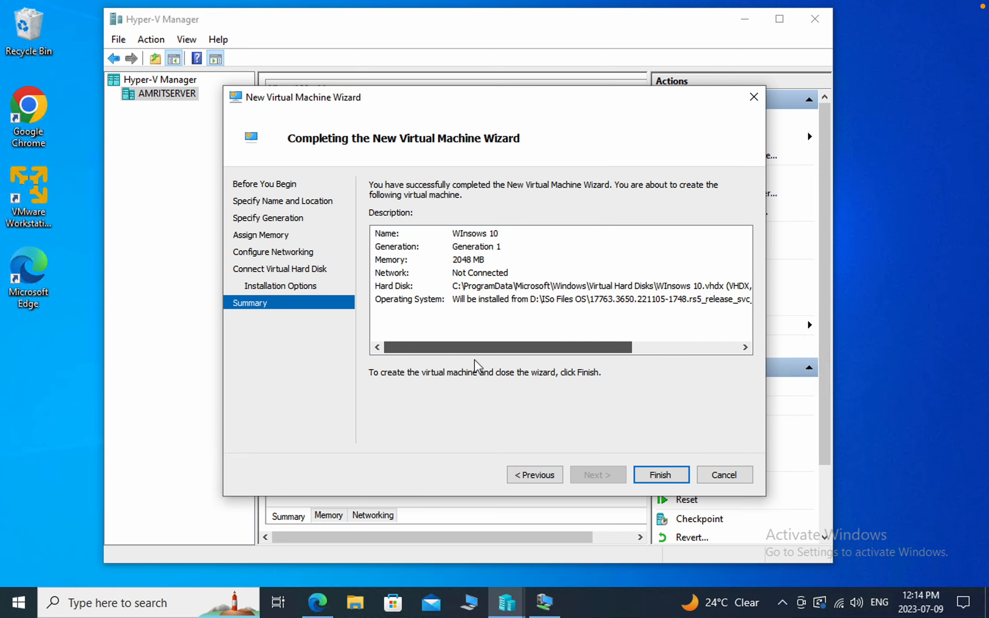
{"action": "left_click", "coordinate": [656, 477]}
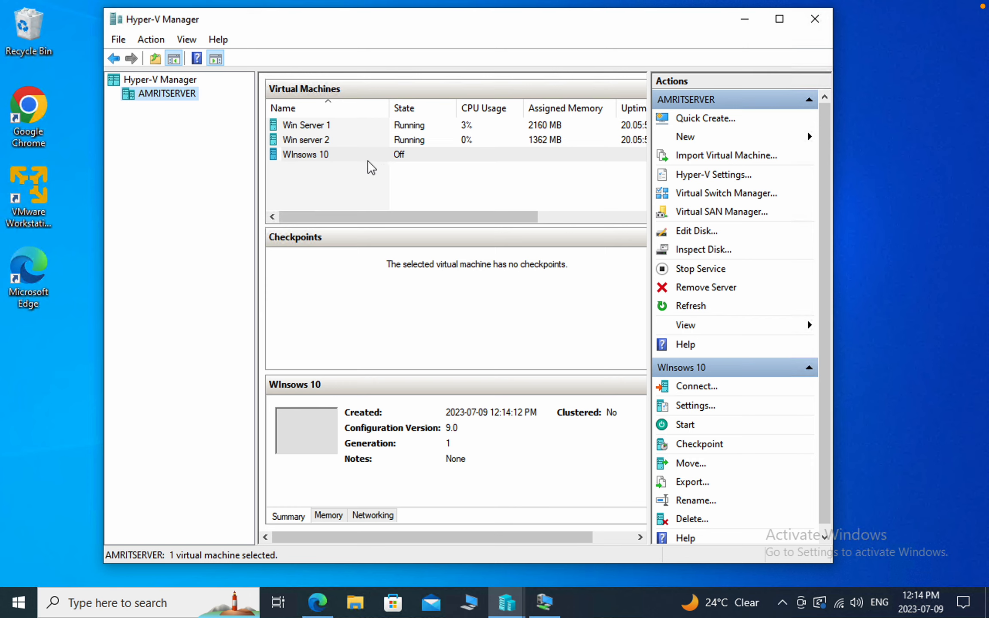
Start the WInsows 10 virtual machine from its connection window and expand that window to full screen.
{"action": "right_click", "coordinate": [318, 159]}
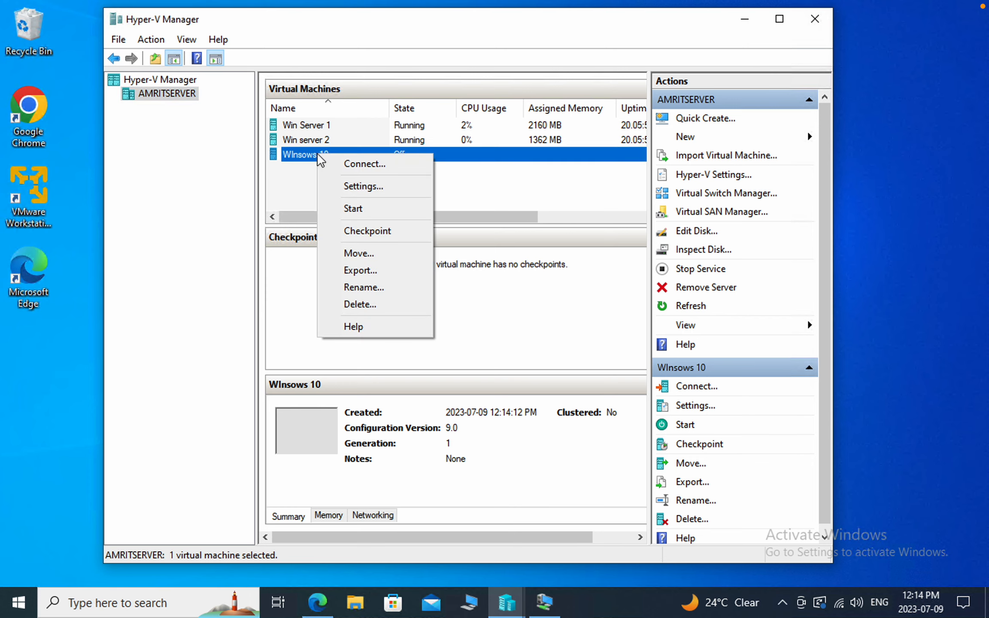
{"action": "left_click", "coordinate": [373, 163]}
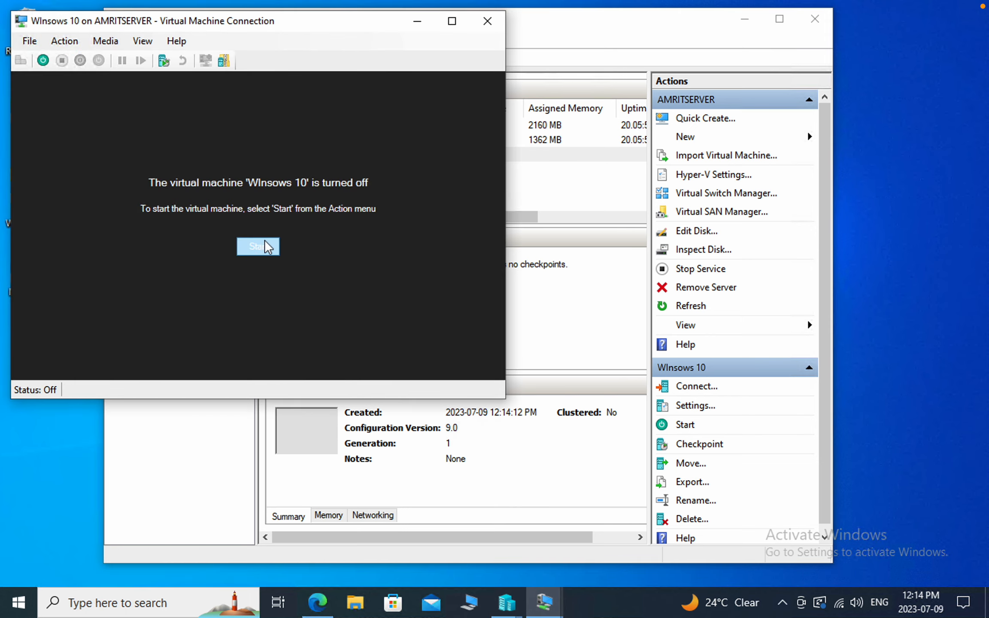
{"action": "left_click", "coordinate": [267, 248]}
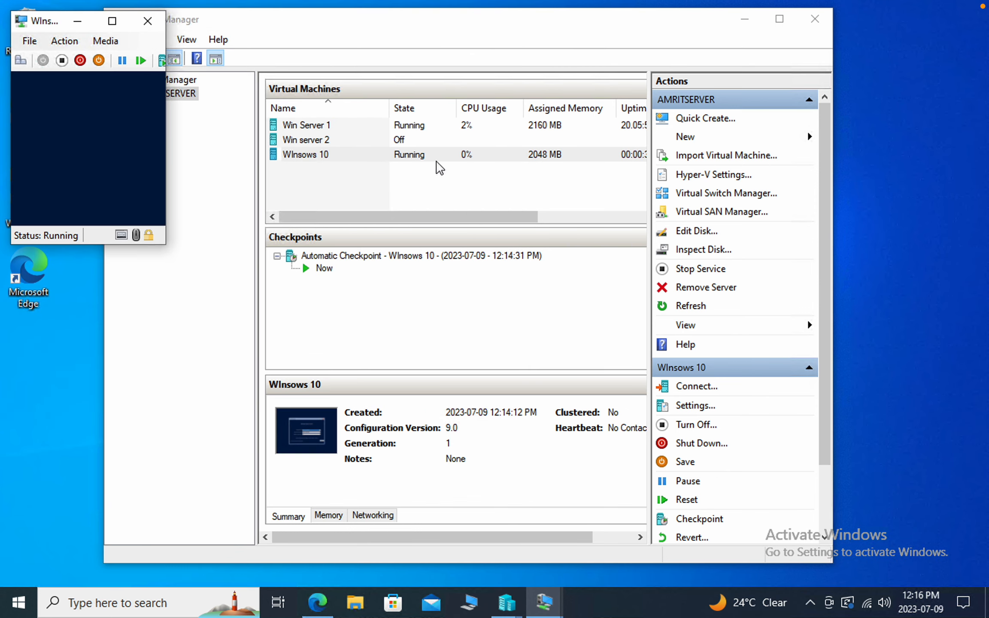
{"action": "left_click", "coordinate": [112, 21]}
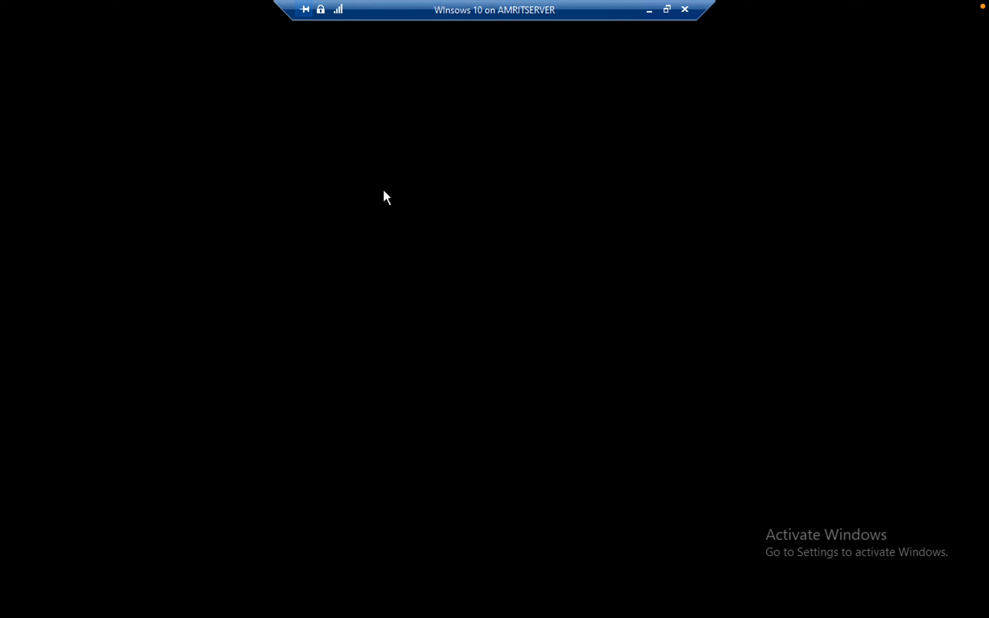